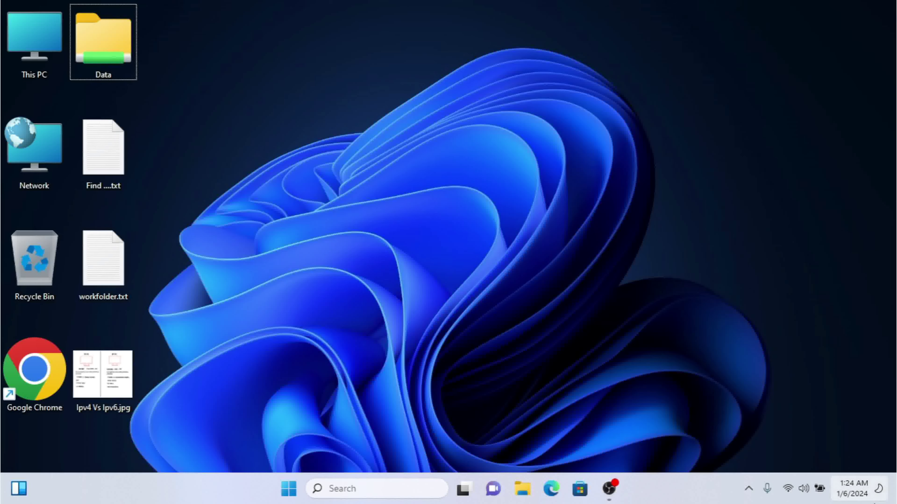
- View the pending notifications and calendar in the notification center, and close it
{"action": "left_click", "coordinate": [879, 491]}
{"action": "left_click", "coordinate": [879, 491]}
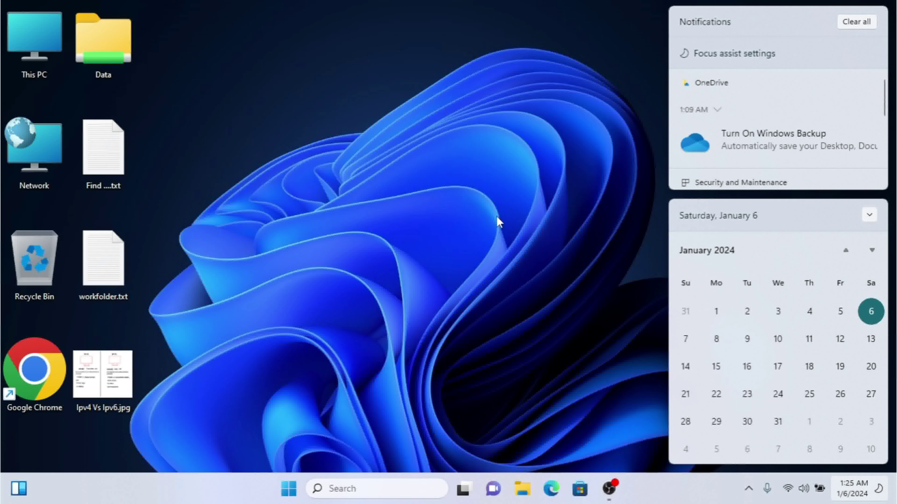
{"action": "left_click", "coordinate": [463, 201]}
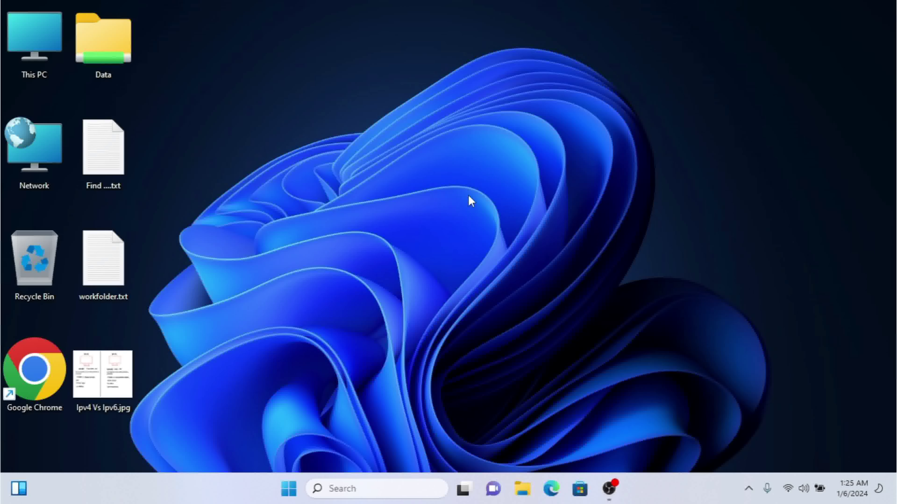
{"action": "key", "text": "Tab"}
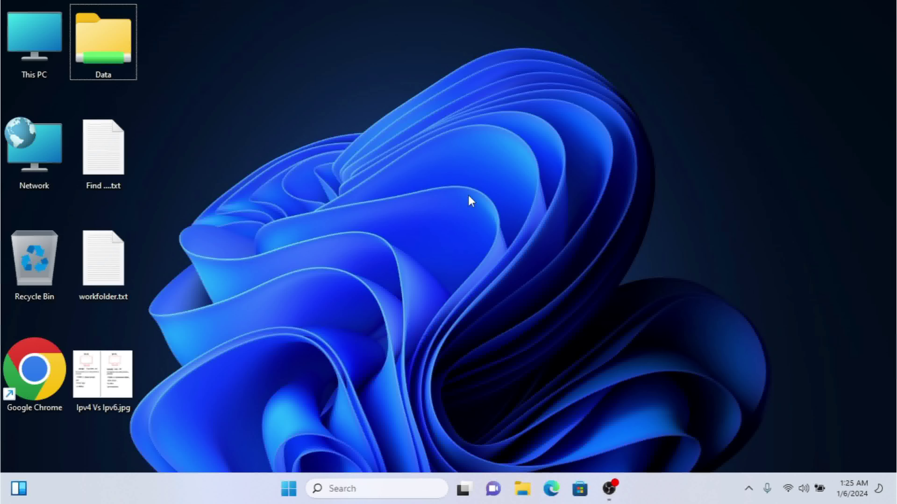
- Open the system Notifications settings and switch notifications from apps and other senders off and on again
{"action": "key", "text": "super+i"}
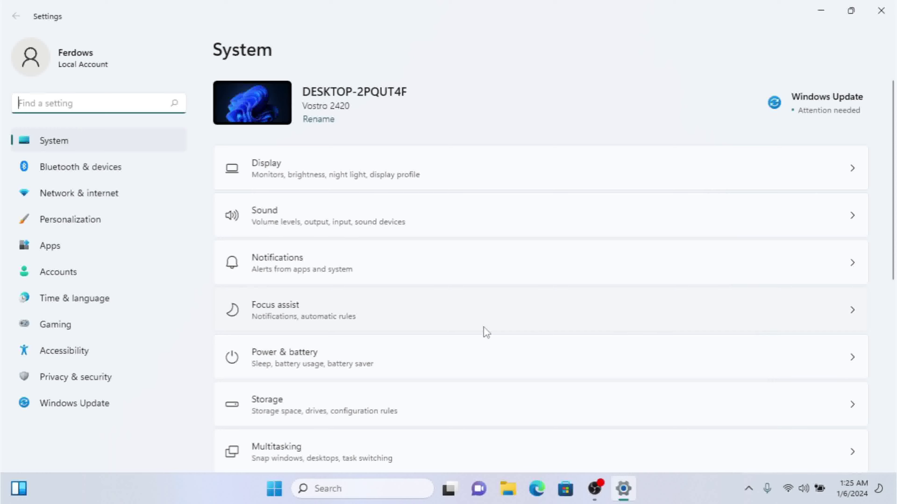
{"action": "left_click", "coordinate": [296, 274]}
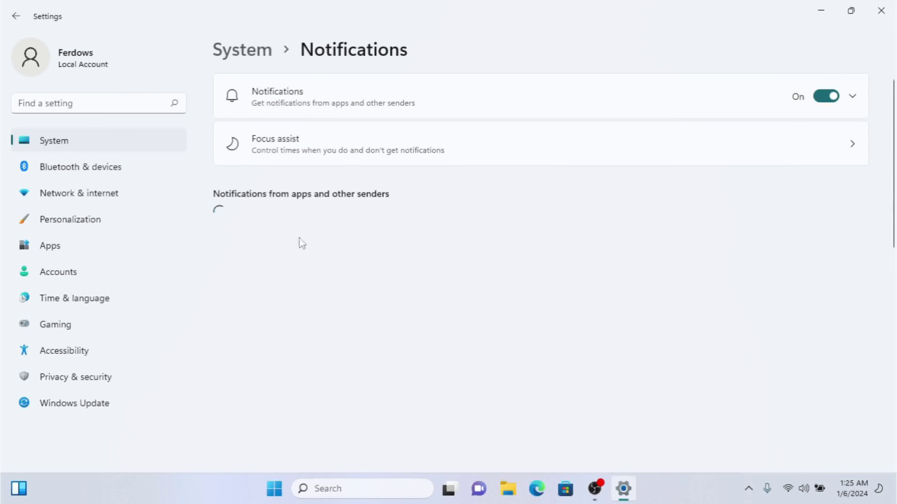
{"action": "left_click", "coordinate": [825, 97]}
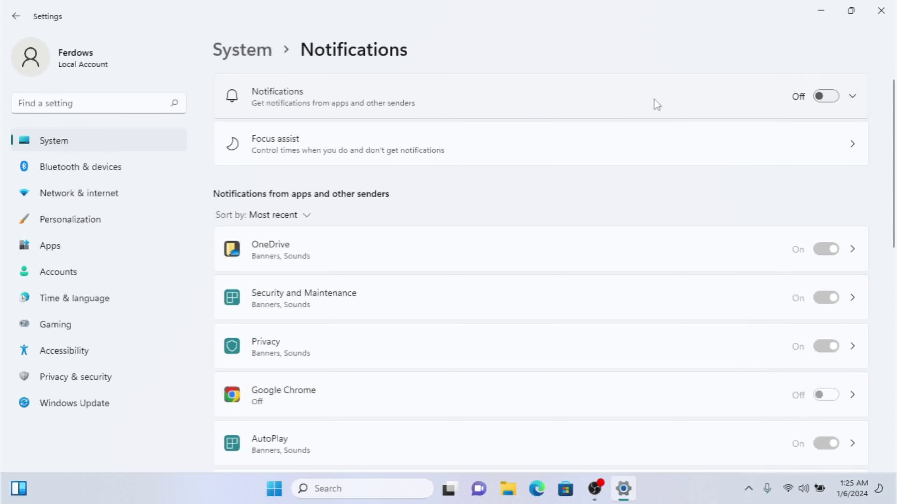
{"action": "left_click", "coordinate": [836, 102]}
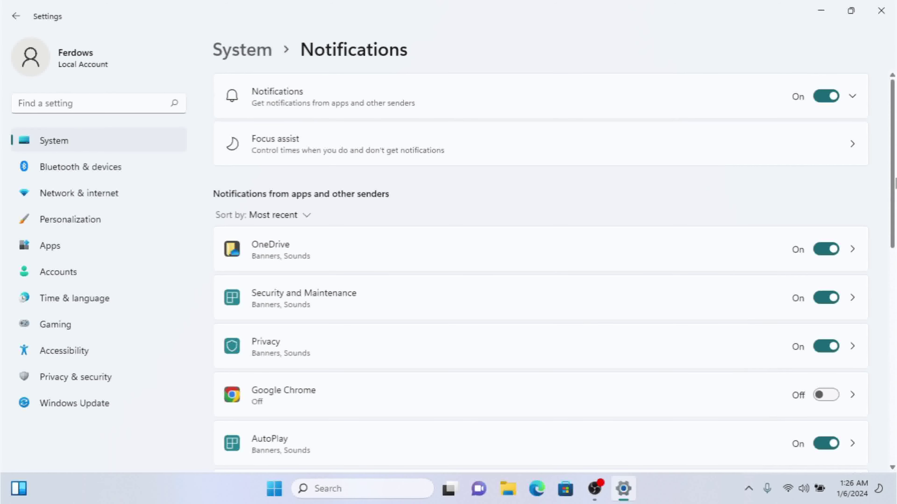
- Review the Notifications page and the general options for lock screen notifications, VoIP reminders and sounds
{"action": "left_click_drag", "start_coordinate": [895, 184], "coordinate": [895, 196]}
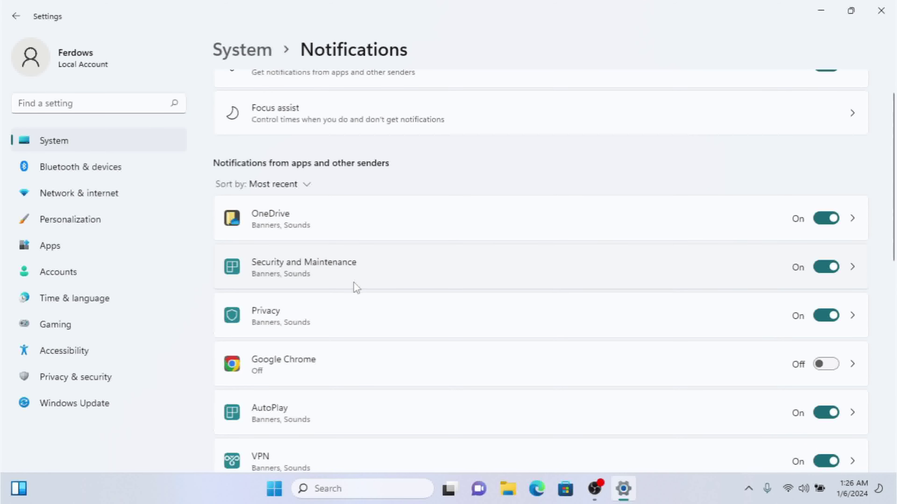
{"action": "scroll", "coordinate": [892, 169], "scroll_direction": "up", "scroll_amount": 1}
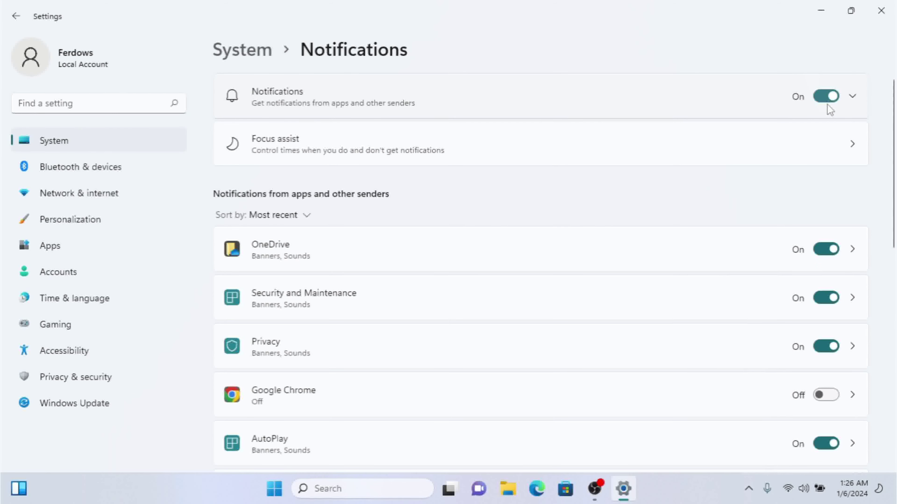
{"action": "left_click", "coordinate": [854, 102]}
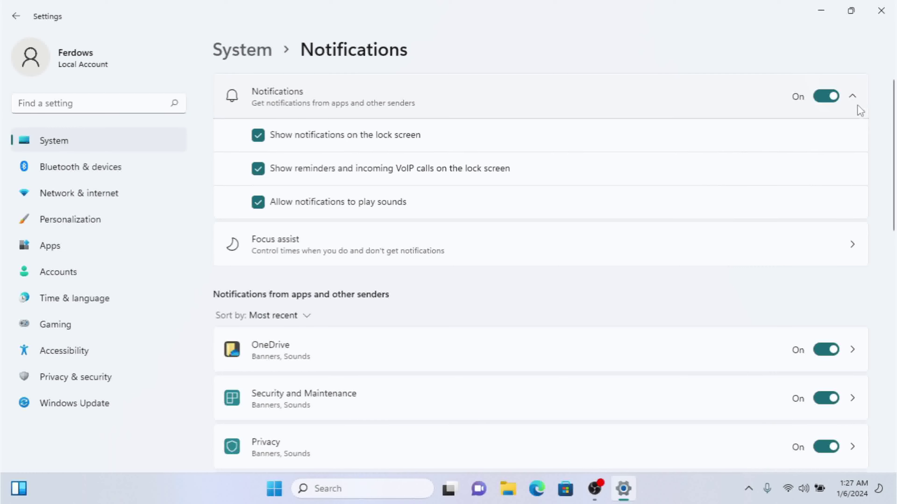
{"action": "left_click", "coordinate": [854, 96]}
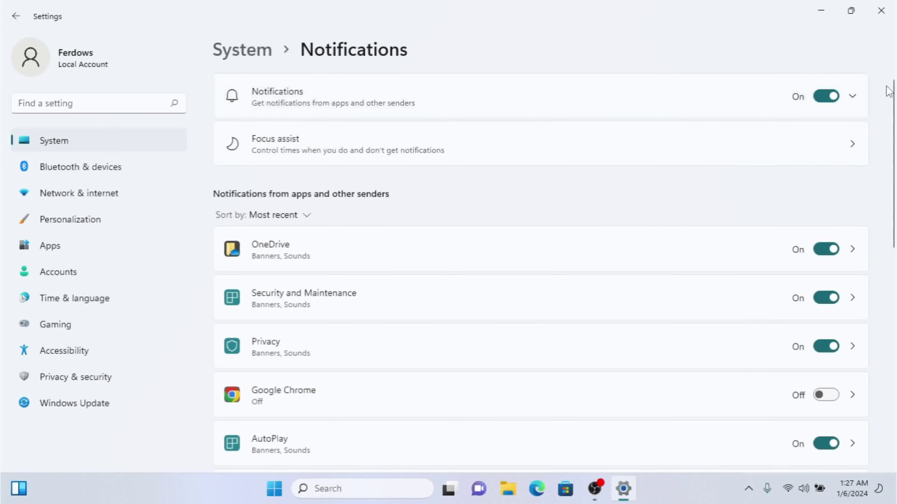
- Open the detailed settings of Startup App Notification from the list of notification senders
{"action": "left_click_drag", "start_coordinate": [895, 131], "coordinate": [895, 170]}
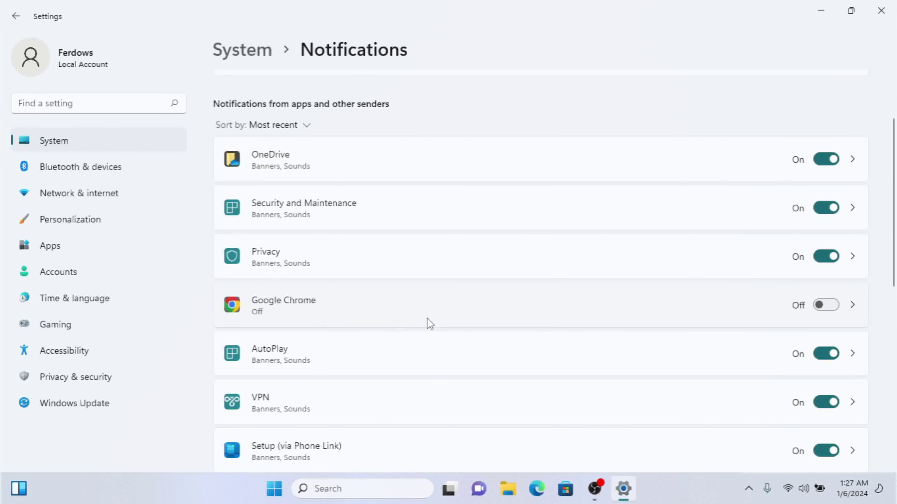
{"action": "scroll", "coordinate": [895, 196], "scroll_direction": "down", "scroll_amount": 2}
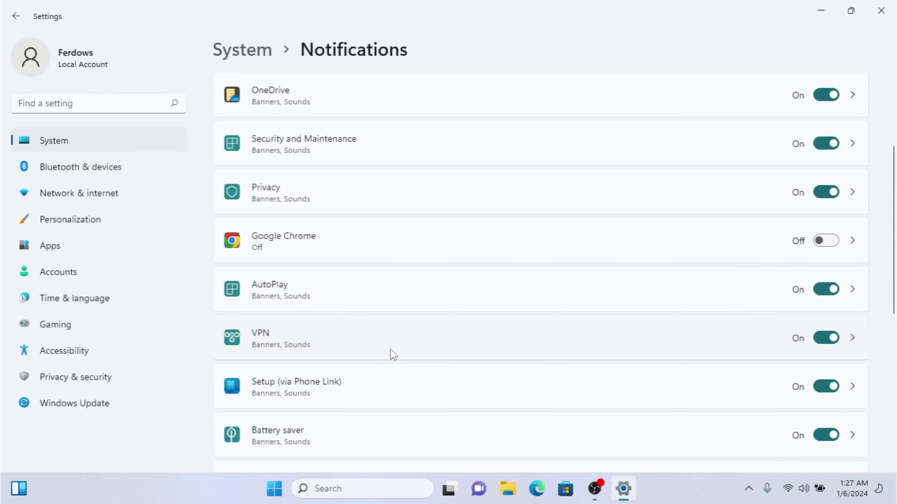
{"action": "scroll", "coordinate": [893, 325], "scroll_direction": "down", "scroll_amount": 4}
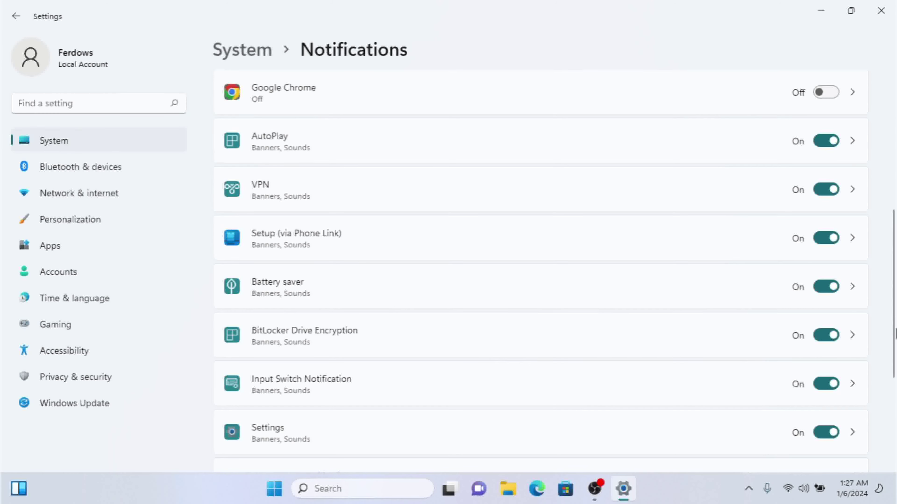
{"action": "scroll", "coordinate": [895, 380], "scroll_direction": "down", "scroll_amount": 3}
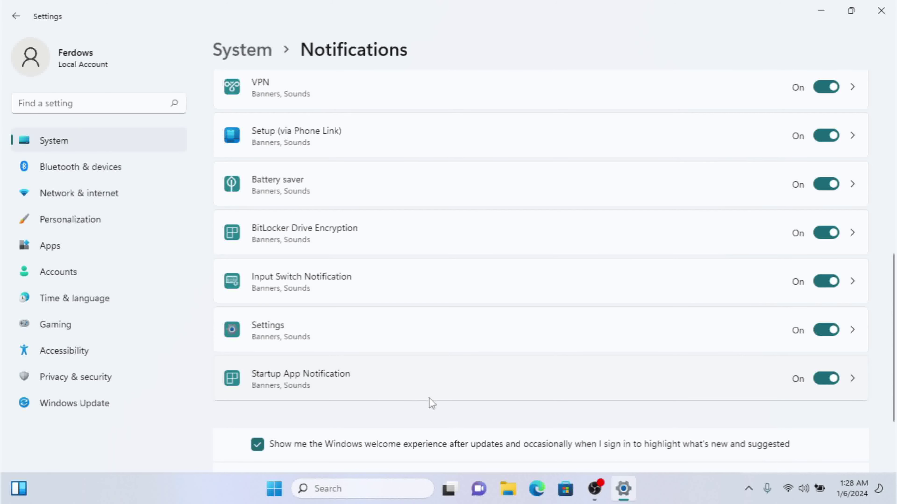
{"action": "left_click", "coordinate": [427, 388]}
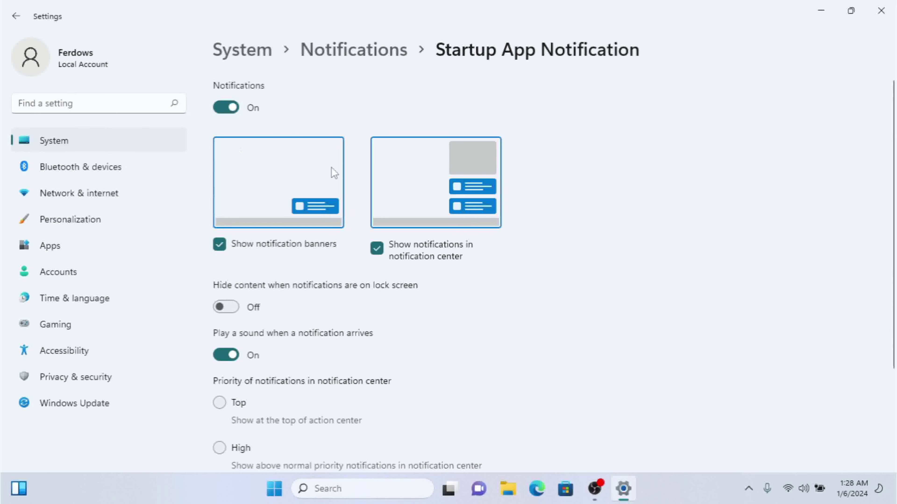
- Try switching Startup App Notification off and on, and hiding its notifications in the notification center before showing them again
{"action": "left_click", "coordinate": [226, 108]}
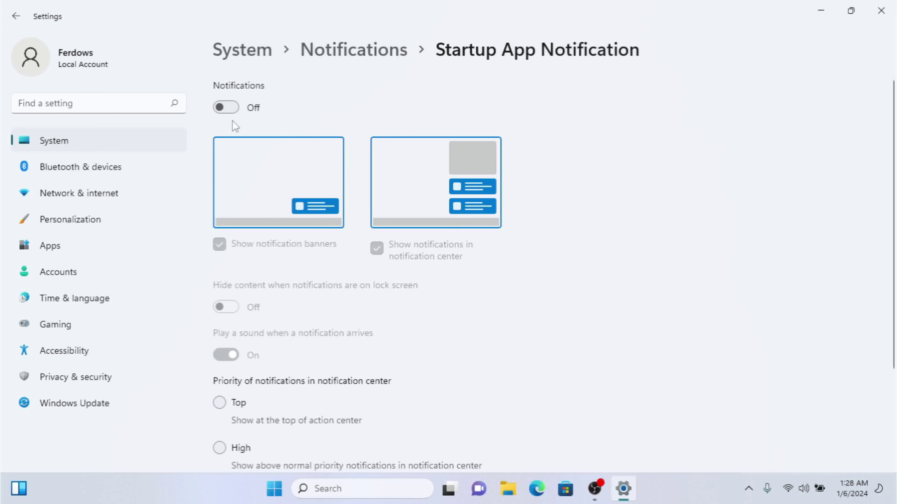
{"action": "left_click", "coordinate": [226, 109]}
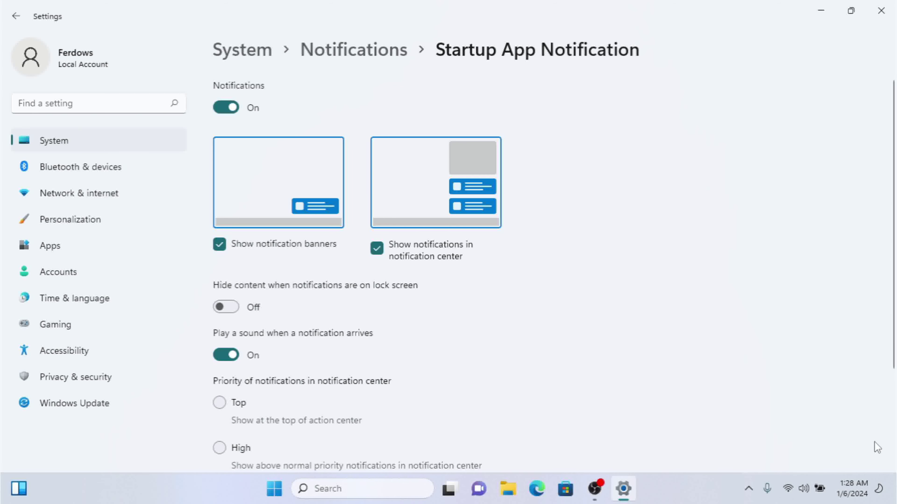
{"action": "left_click", "coordinate": [437, 256]}
{"action": "left_click", "coordinate": [854, 489]}
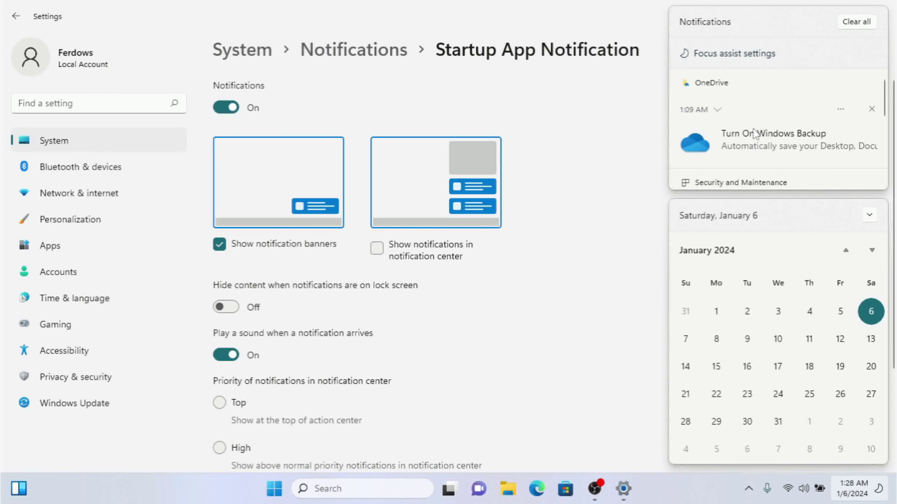
{"action": "left_click", "coordinate": [406, 287]}
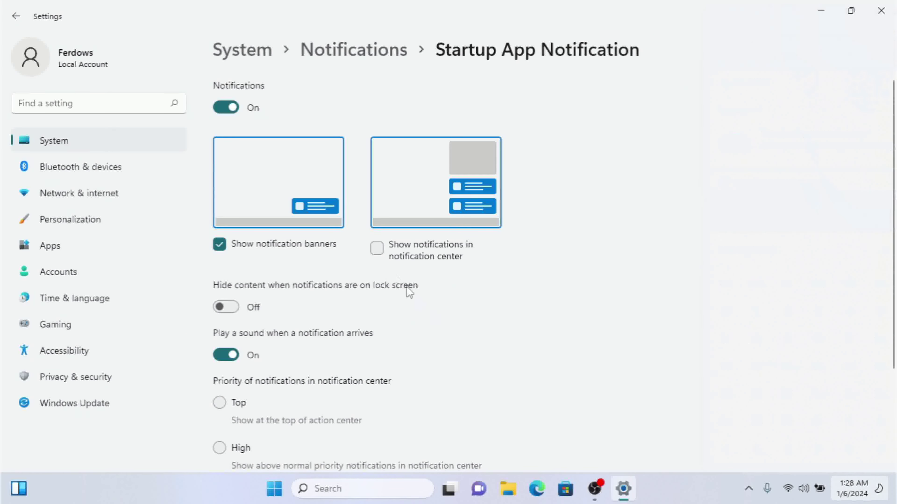
{"action": "left_click", "coordinate": [379, 252]}
- Turn off the arrival sound for Startup App Notification and review the general options on the Notifications page
{"action": "scroll", "coordinate": [255, 285], "scroll_direction": "down", "scroll_amount": 3}
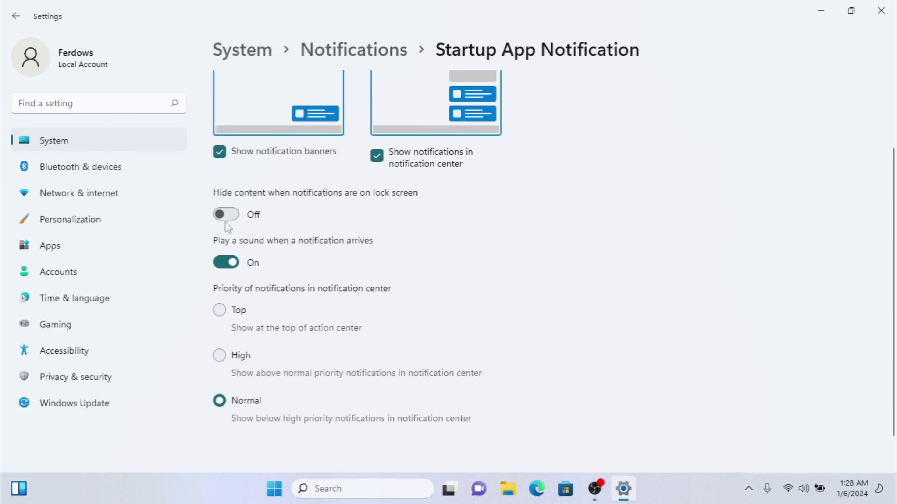
{"action": "left_click", "coordinate": [225, 271]}
{"action": "left_click", "coordinate": [401, 56]}
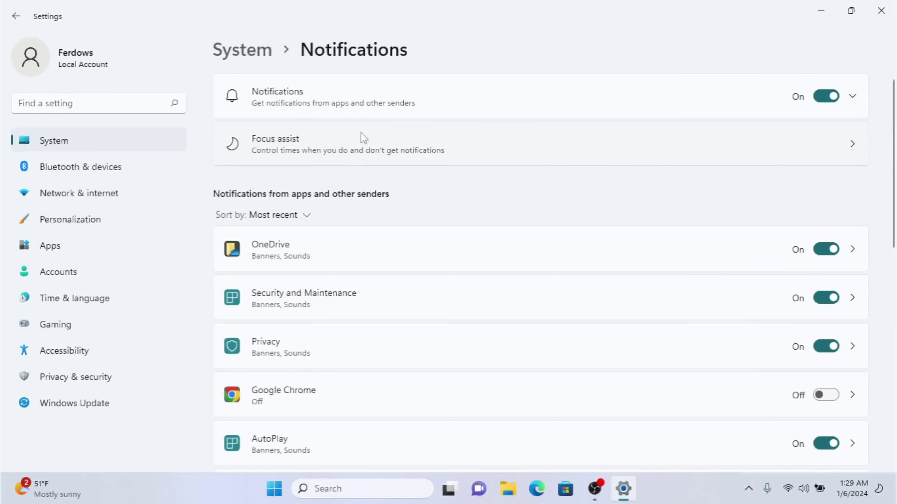
{"action": "left_click", "coordinate": [381, 102]}
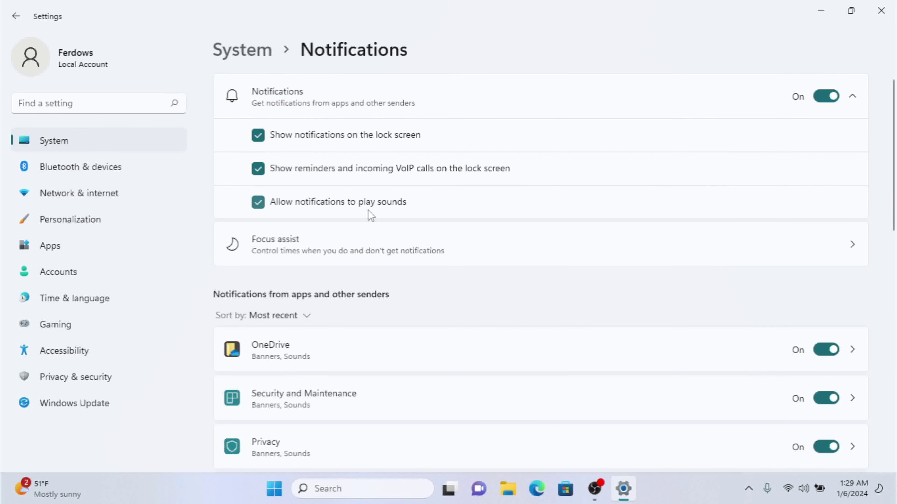
{"action": "left_click_drag", "start_coordinate": [893, 177], "coordinate": [894, 456]}
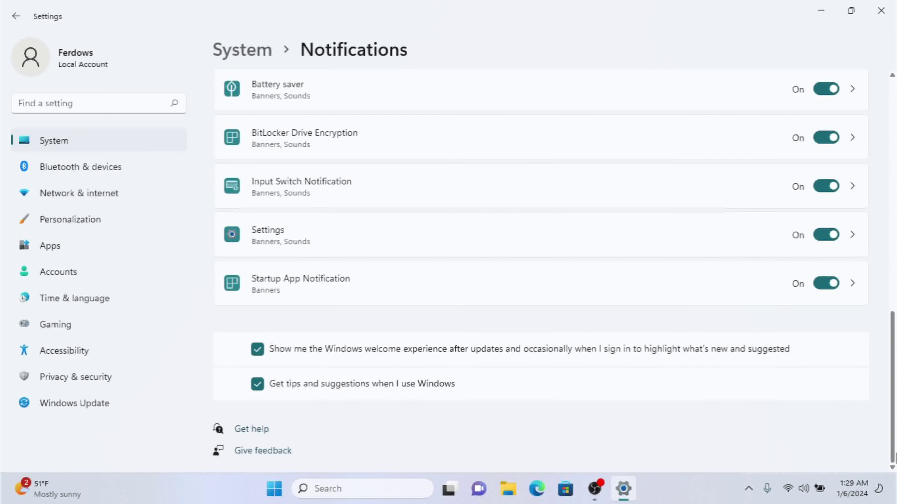
- Reopen the Startup App Notification settings and turn the arrival sound back on
{"action": "left_click", "coordinate": [562, 300]}
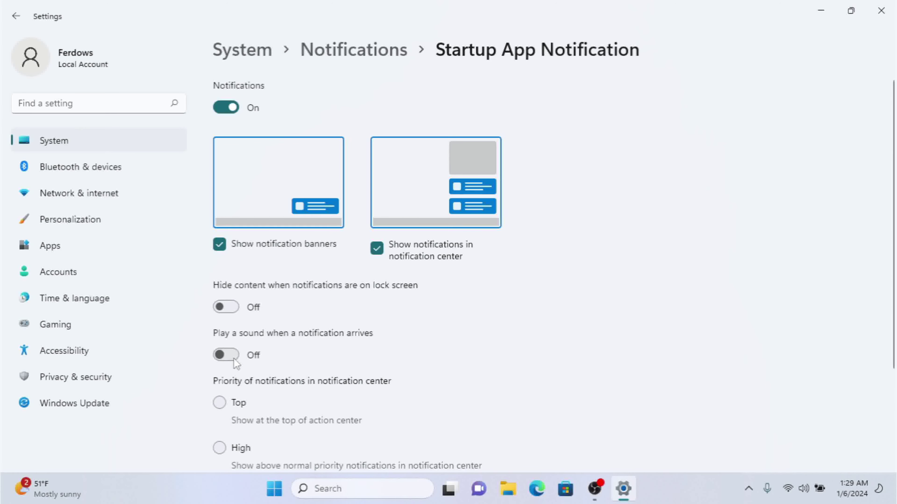
{"action": "left_click_drag", "start_coordinate": [894, 261], "coordinate": [895, 294]}
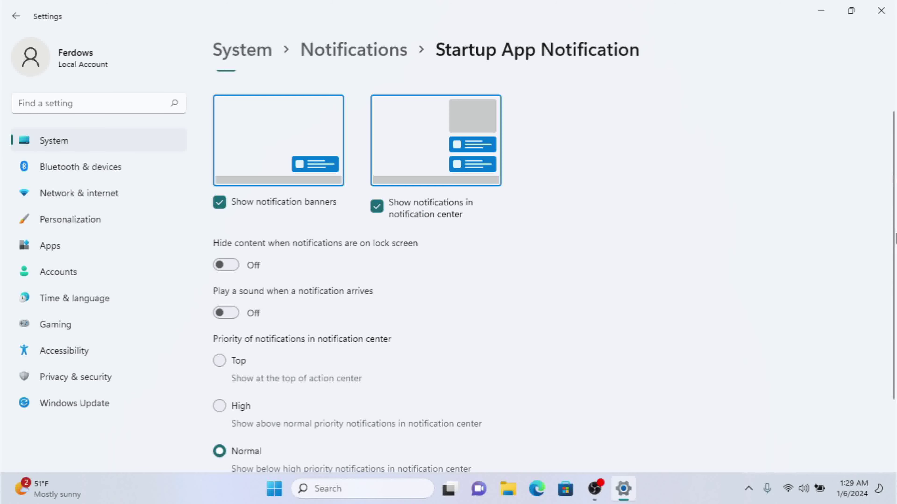
{"action": "left_click", "coordinate": [353, 44]}
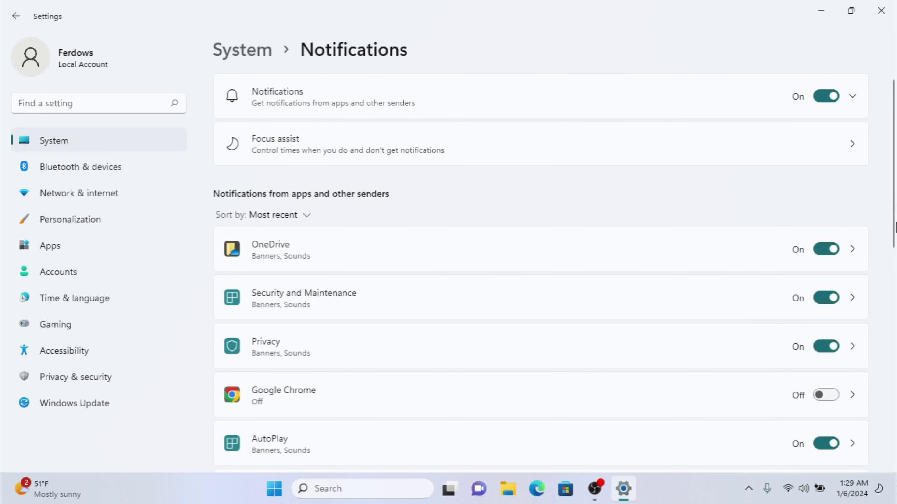
{"action": "scroll", "coordinate": [844, 207], "scroll_direction": "down", "scroll_amount": 10}
{"action": "left_click", "coordinate": [506, 289]}
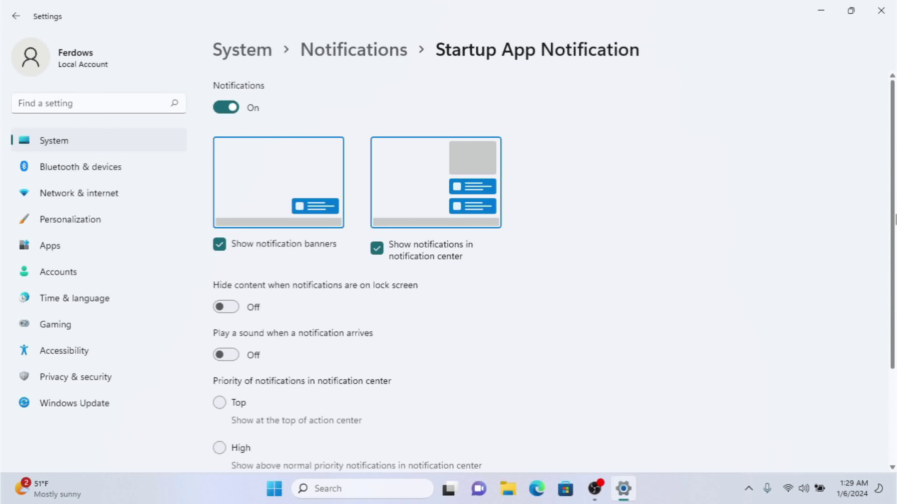
{"action": "scroll", "coordinate": [893, 286], "scroll_direction": "down", "scroll_amount": 3}
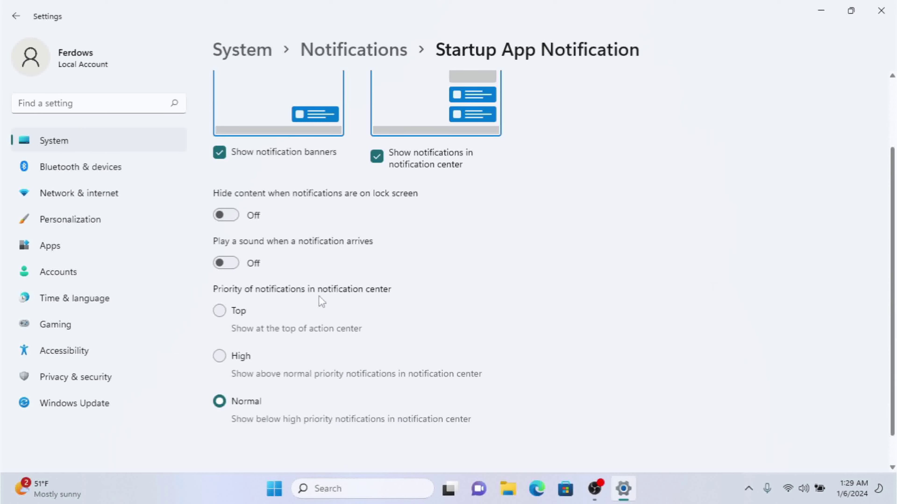
{"action": "left_click", "coordinate": [230, 273]}
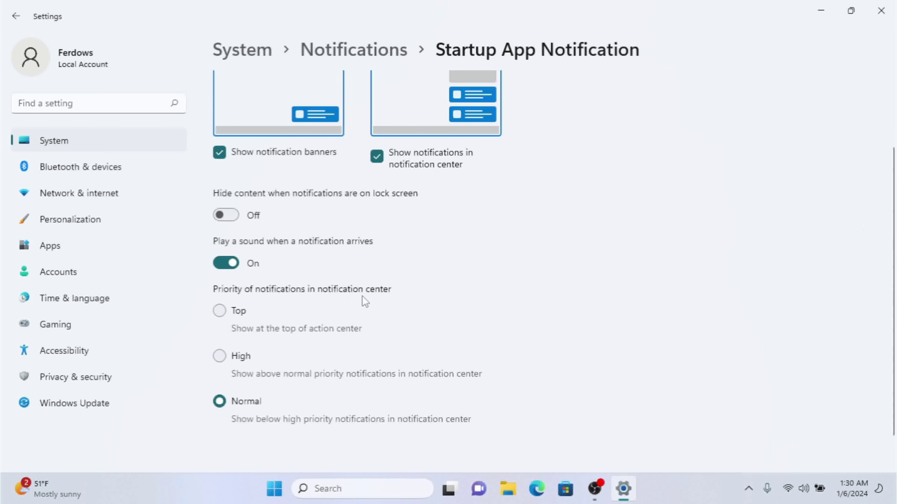
- Try the High and Top notification center priorities for Startup App Notification, and restore the Normal priority
{"action": "scroll", "coordinate": [895, 253], "scroll_direction": "down", "scroll_amount": 1}
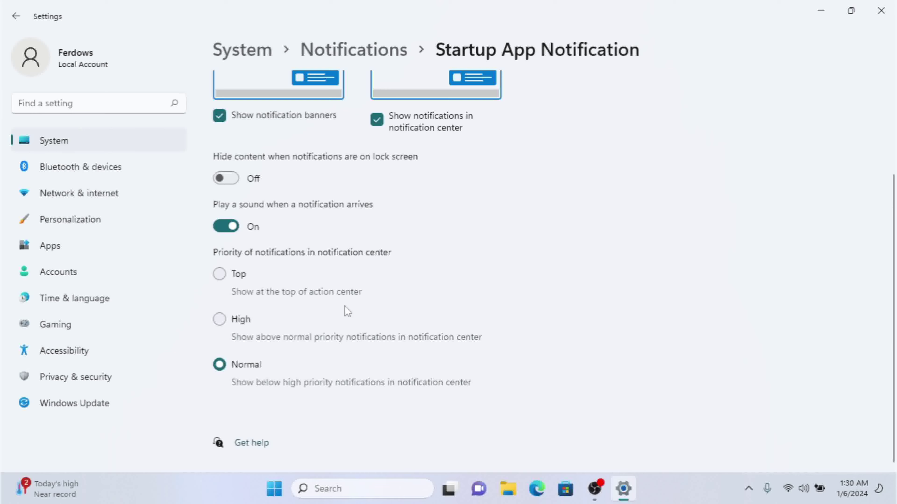
{"action": "left_click", "coordinate": [231, 328]}
{"action": "left_click", "coordinate": [224, 278]}
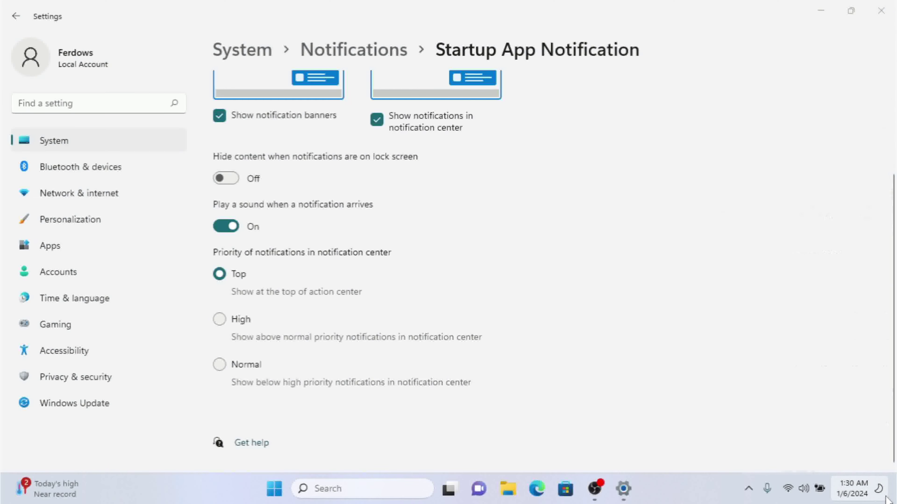
{"action": "left_click", "coordinate": [879, 487]}
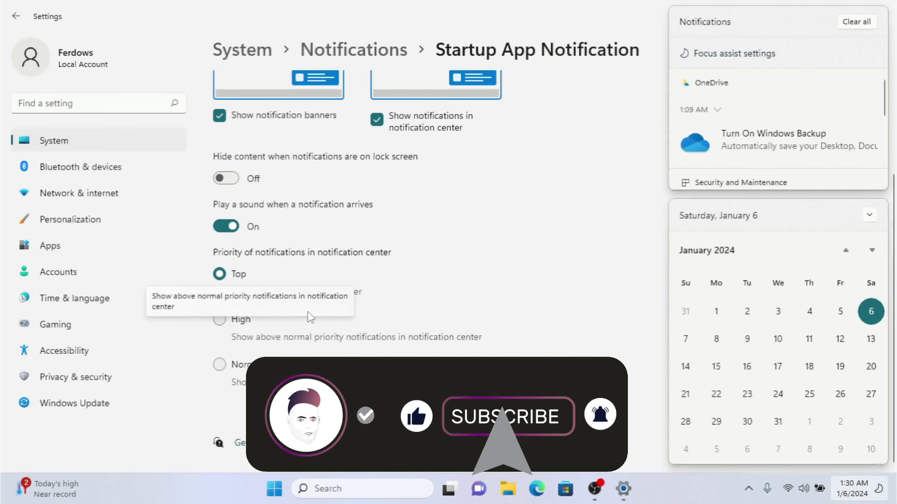
{"action": "left_click", "coordinate": [223, 369]}
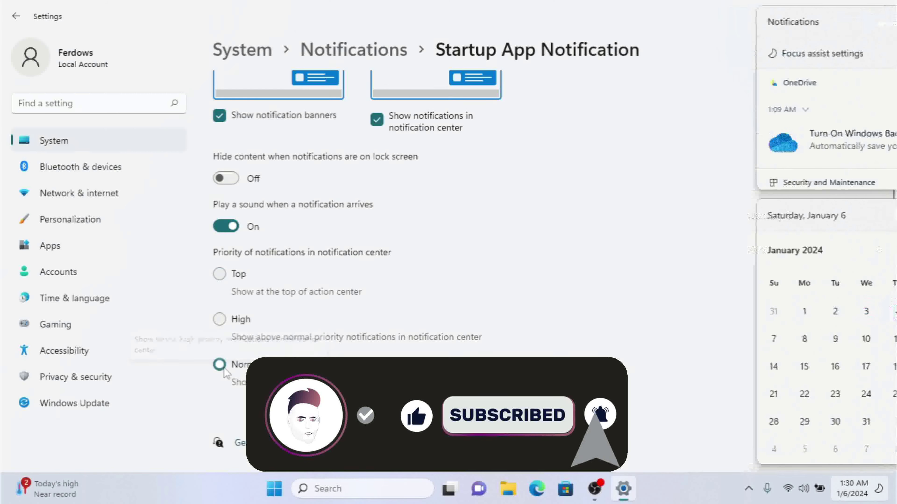
{"action": "scroll", "coordinate": [837, 205], "scroll_direction": "up", "scroll_amount": 3}
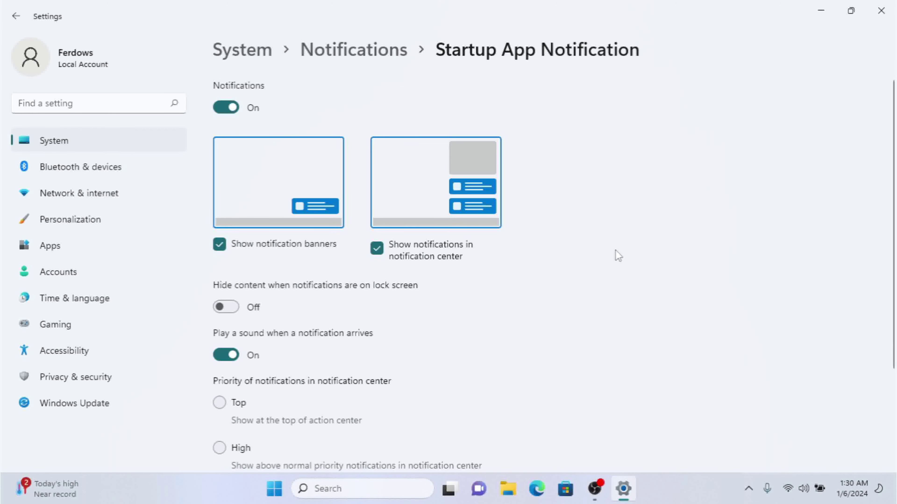
- Return to the Notifications page and open the notification settings of the Privacy sender to review its options
{"action": "left_click", "coordinate": [363, 58]}
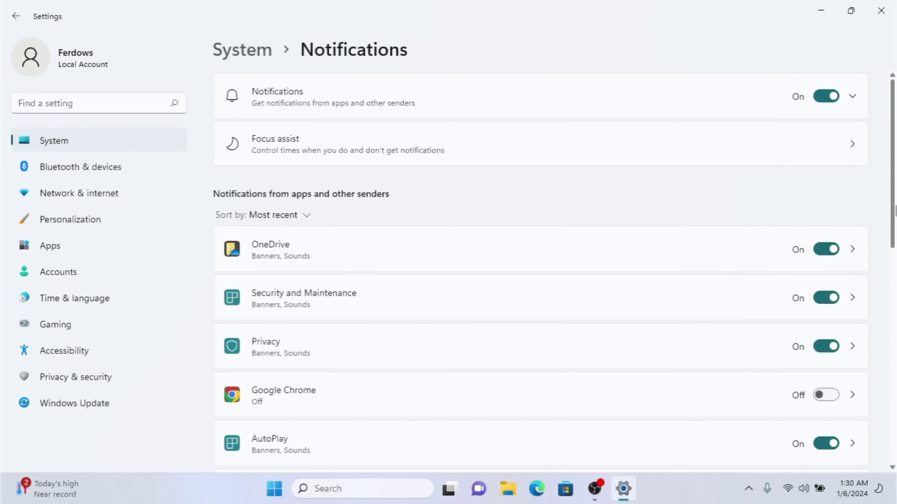
{"action": "scroll", "coordinate": [895, 210], "scroll_direction": "down", "scroll_amount": 5}
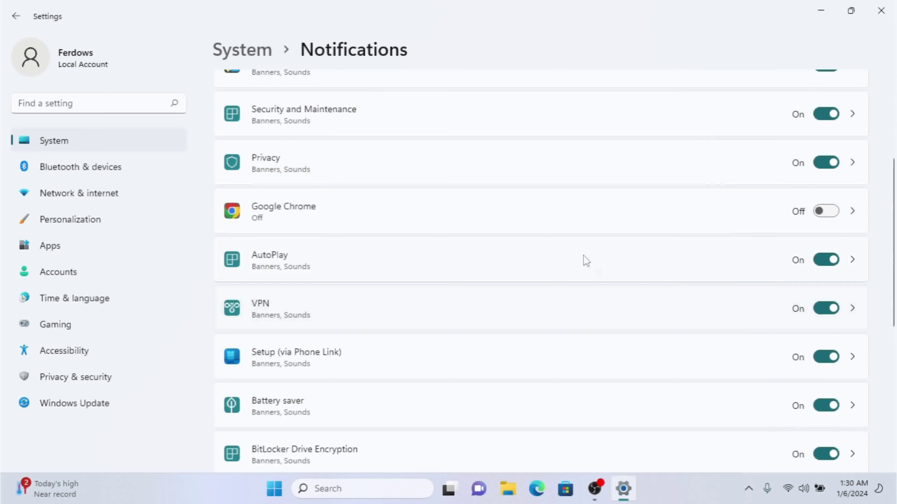
{"action": "left_click", "coordinate": [537, 173]}
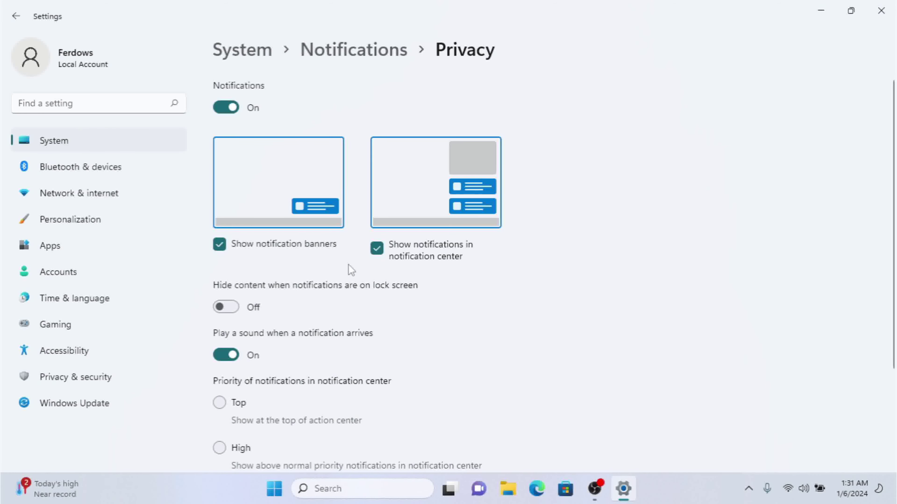
- Open the AutoPlay notification settings from the Notifications page and try switching its notifications off and back on
{"action": "left_click", "coordinate": [380, 55]}
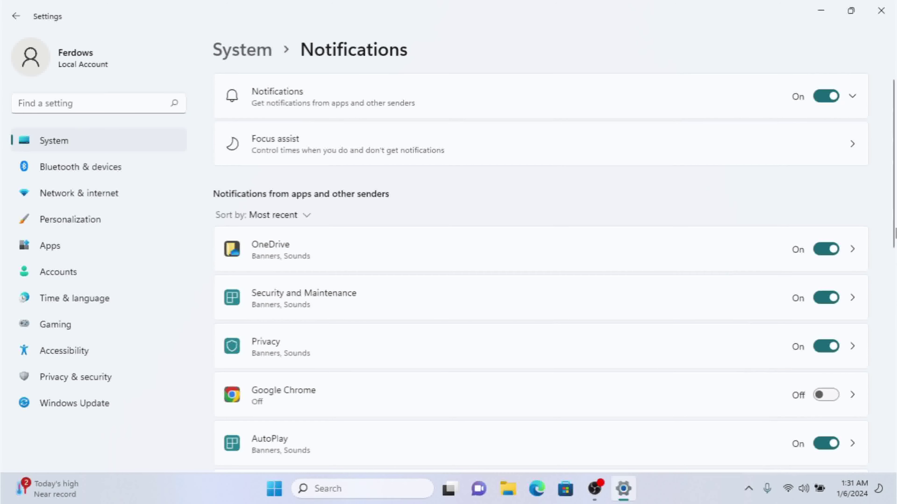
{"action": "scroll", "coordinate": [895, 254], "scroll_direction": "down", "scroll_amount": 3}
{"action": "left_click", "coordinate": [421, 290]}
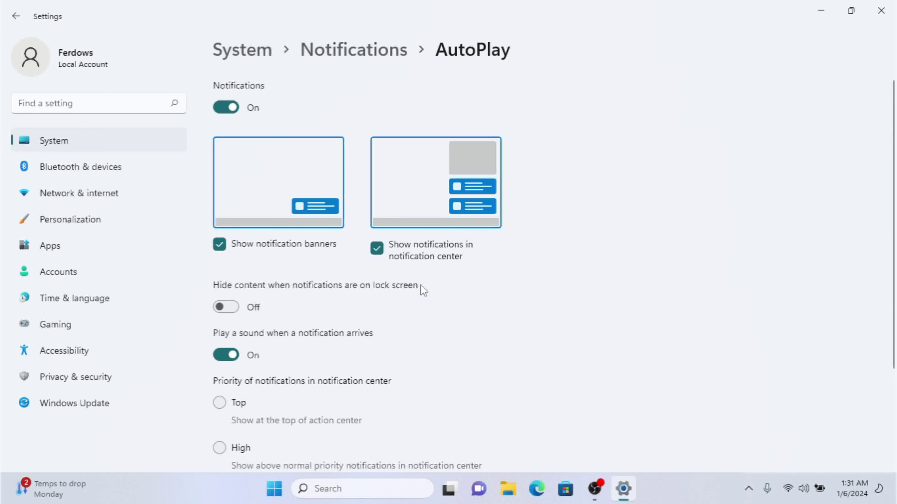
{"action": "left_click", "coordinate": [221, 112]}
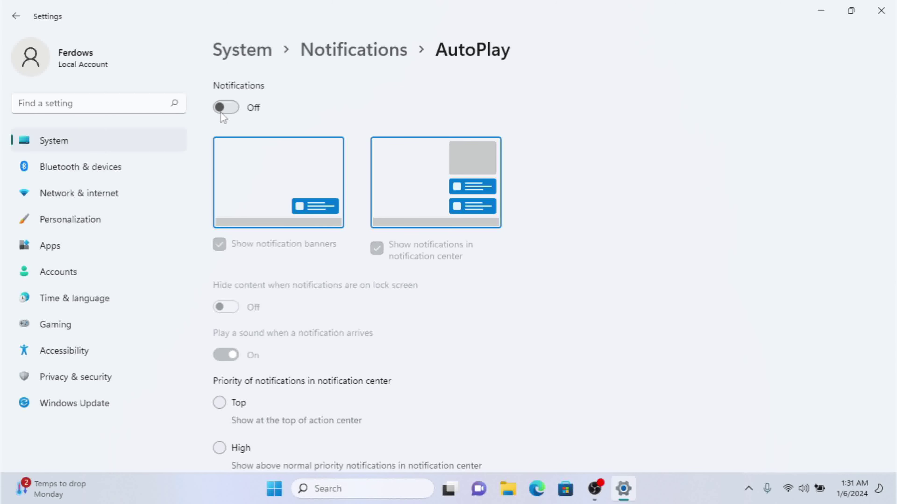
{"action": "left_click", "coordinate": [221, 113]}
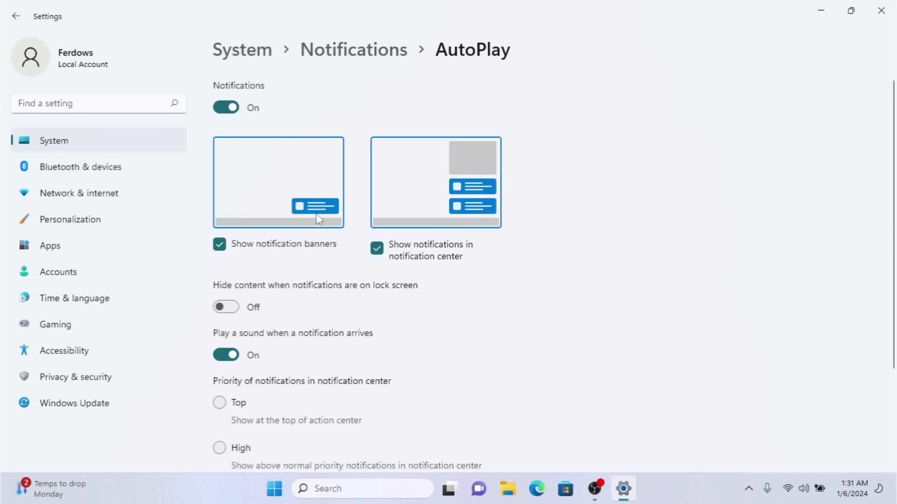
- Try hiding and showing AutoPlay's notification banners, review its sound and priority options, and return to the Notifications page
{"action": "left_click", "coordinate": [265, 249]}
{"action": "left_click", "coordinate": [219, 244]}
{"action": "scroll", "coordinate": [847, 197], "scroll_direction": "down", "scroll_amount": 3}
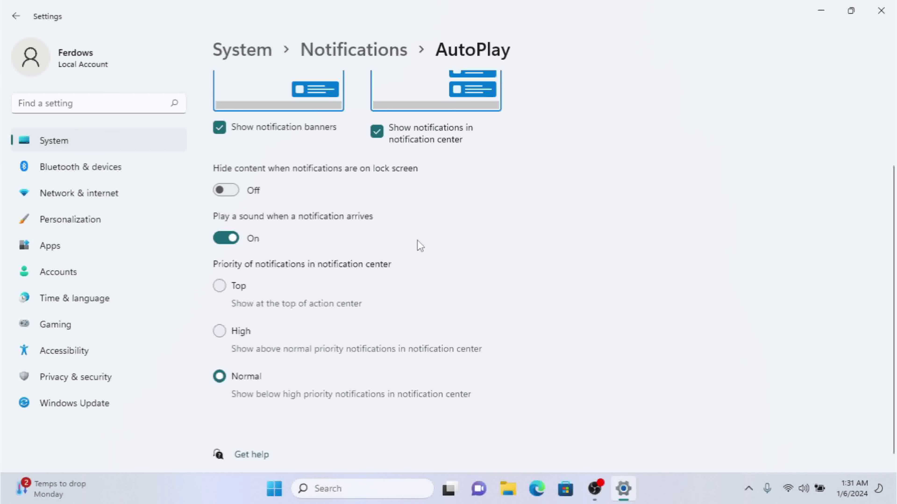
{"action": "scroll", "coordinate": [533, 226], "scroll_direction": "up", "scroll_amount": 3}
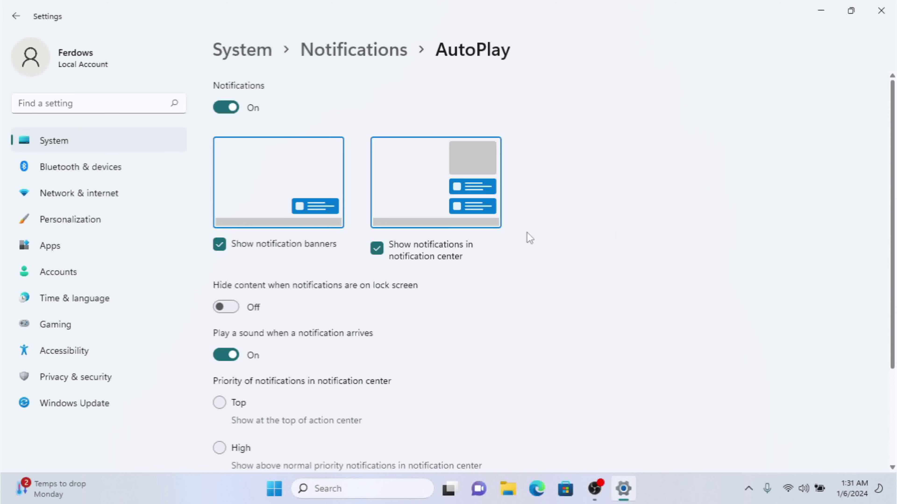
{"action": "left_click", "coordinate": [357, 51]}
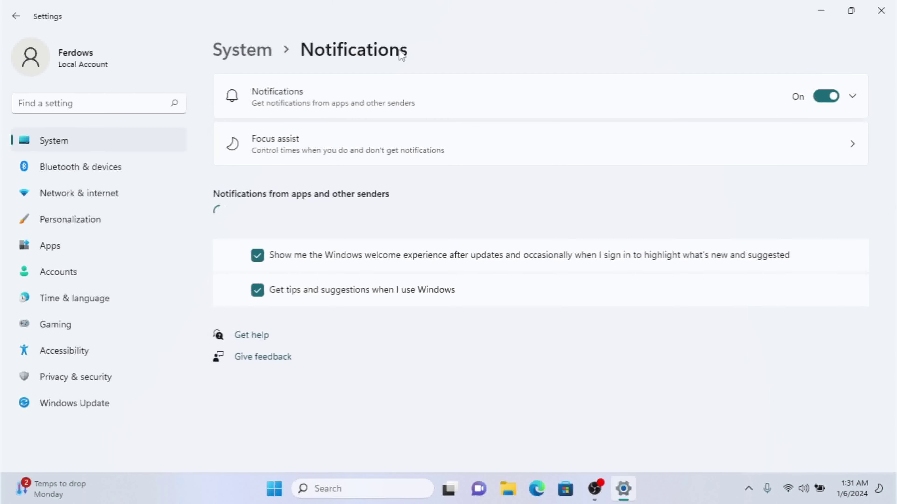